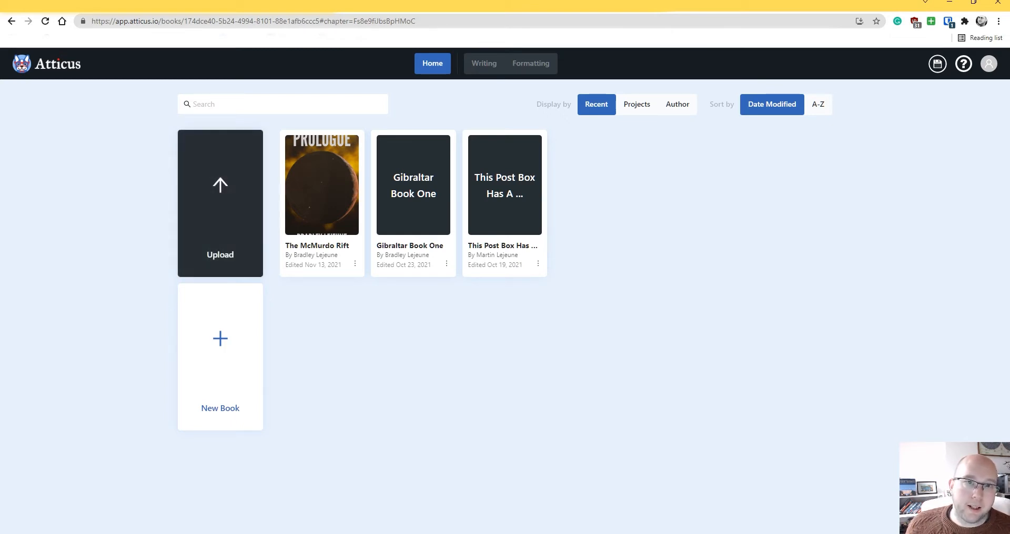
- Upload AliceInWonderland.docx as a book with the title "Alice In Wonderland" and the author Lewis Carol
left_click(228, 208)
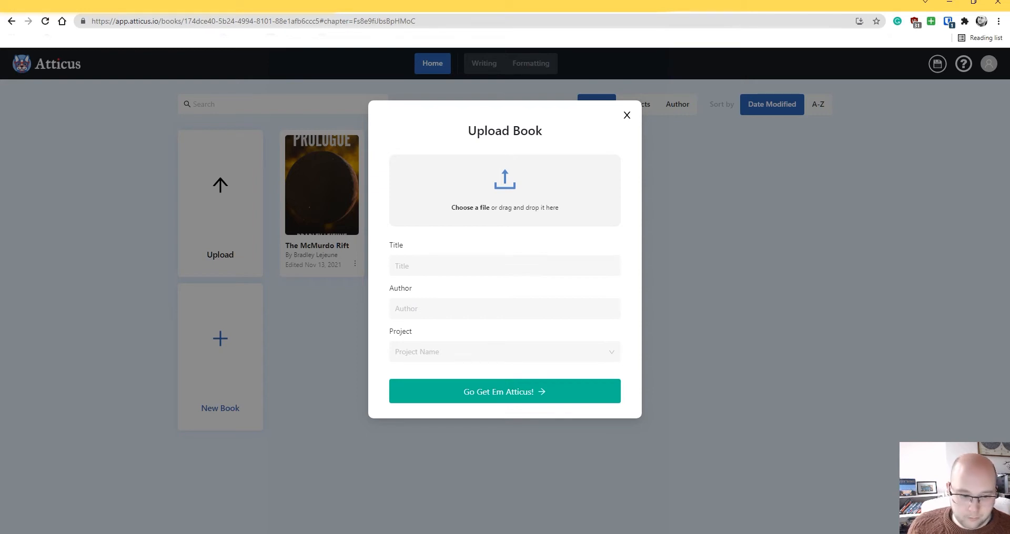
double_click(220, 449)
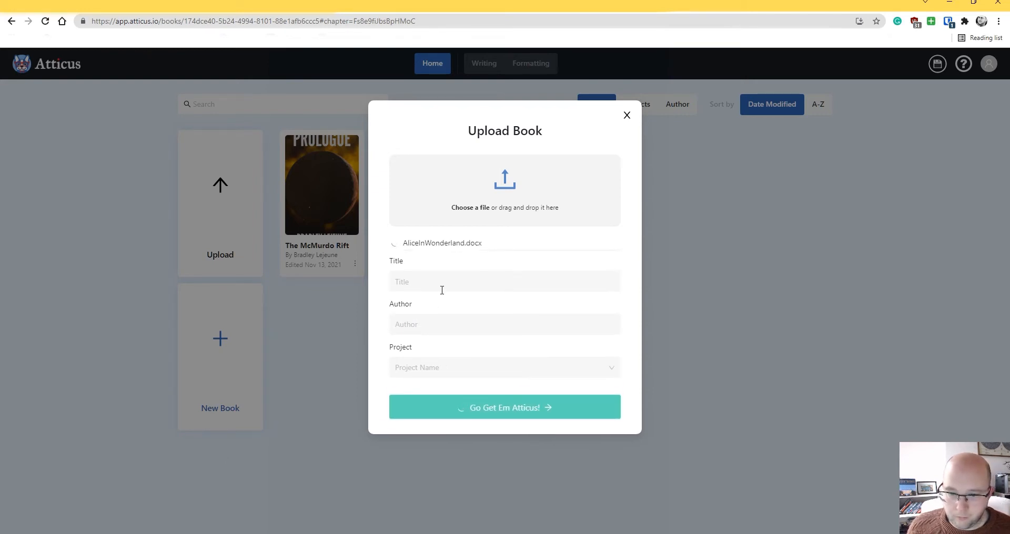
left_click(441, 290)
type("Alice ")
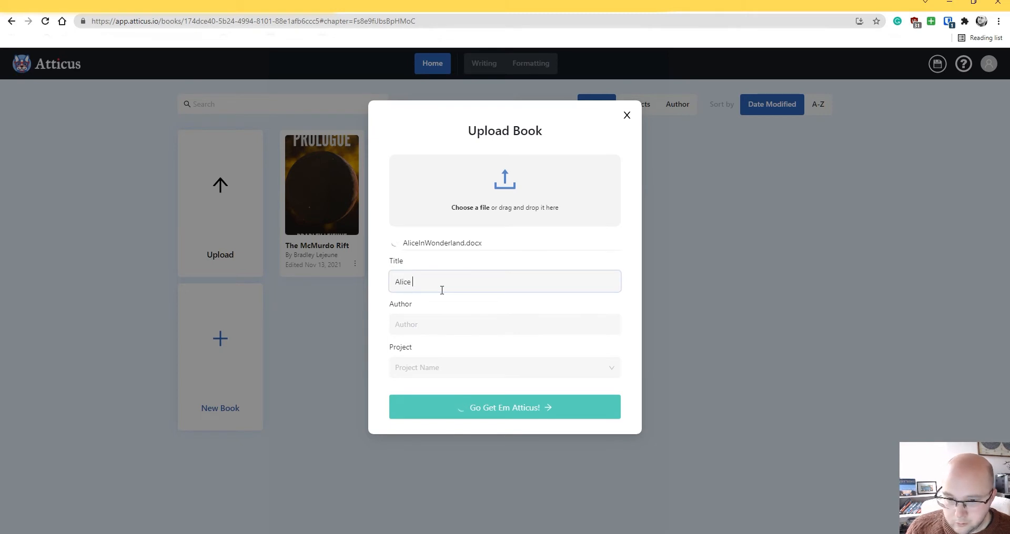
type("In Wonderla")
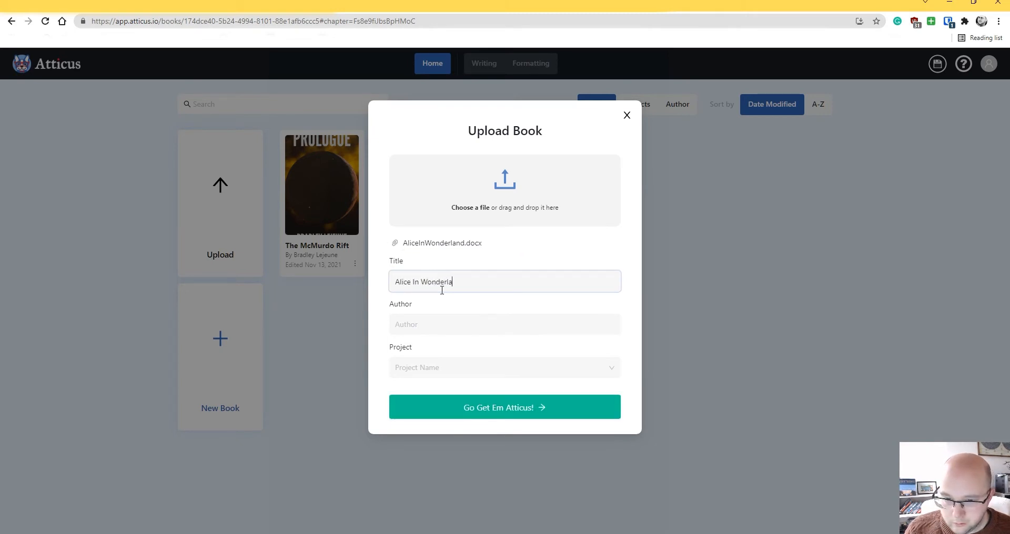
type("nd")
key("Tab")
type("Lewi")
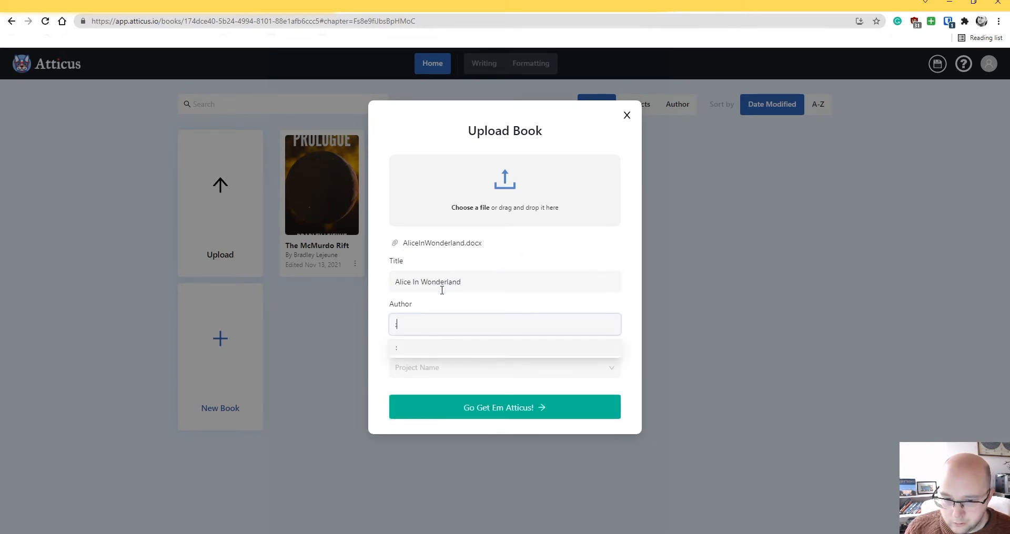
type("s Carol")
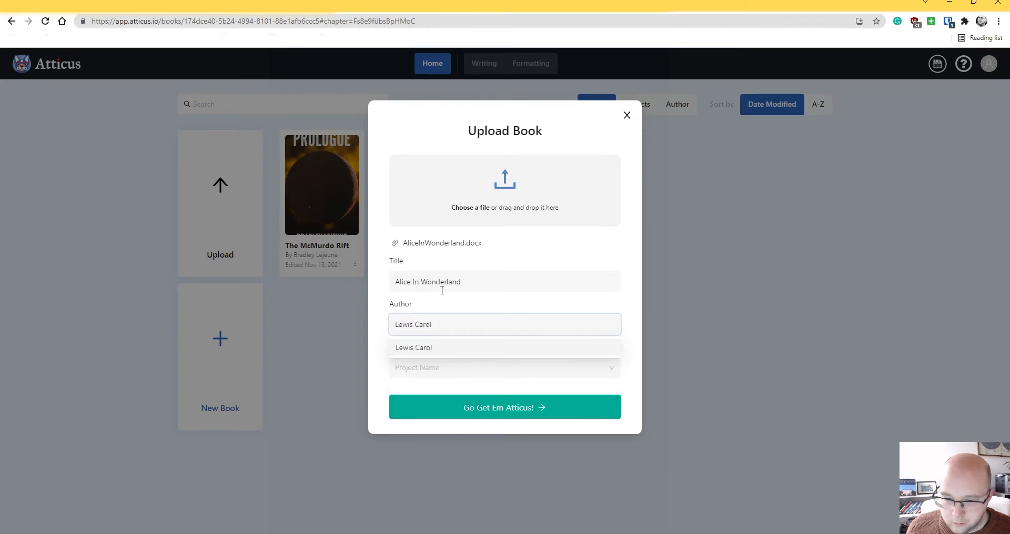
key("Return")
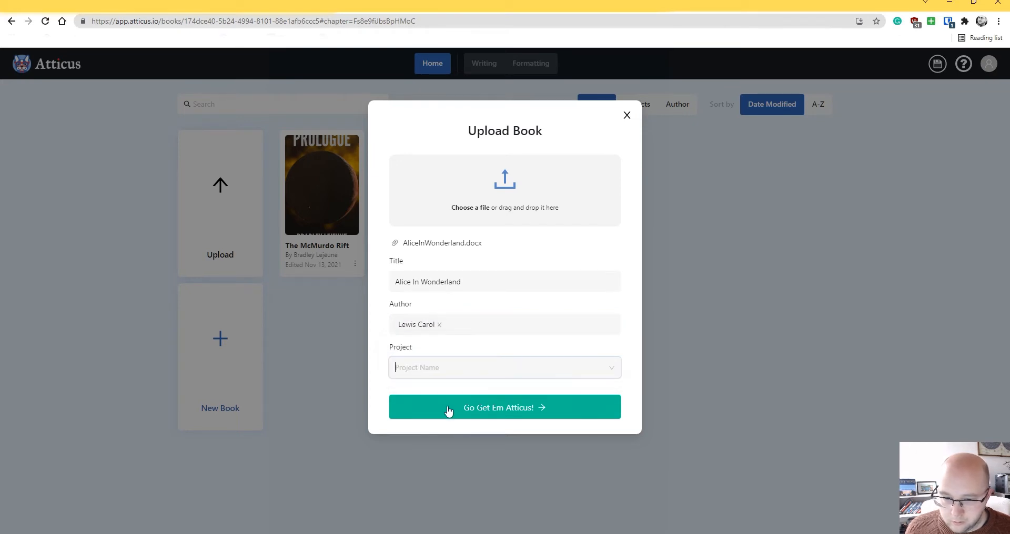
left_click(456, 410)
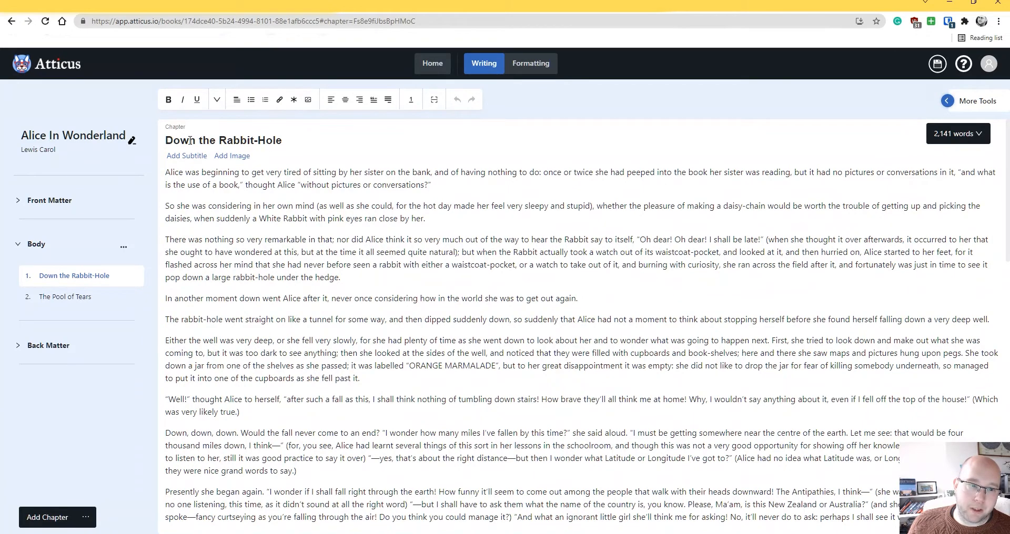
- Examine the two imported body chapters and the title and copyright pages in the front matter
left_click(64, 300)
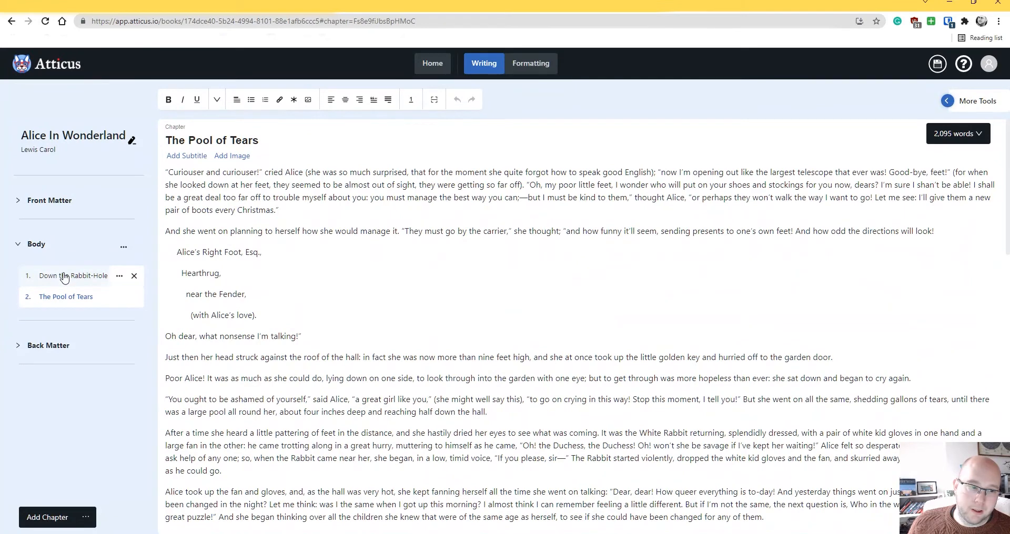
left_click(64, 277)
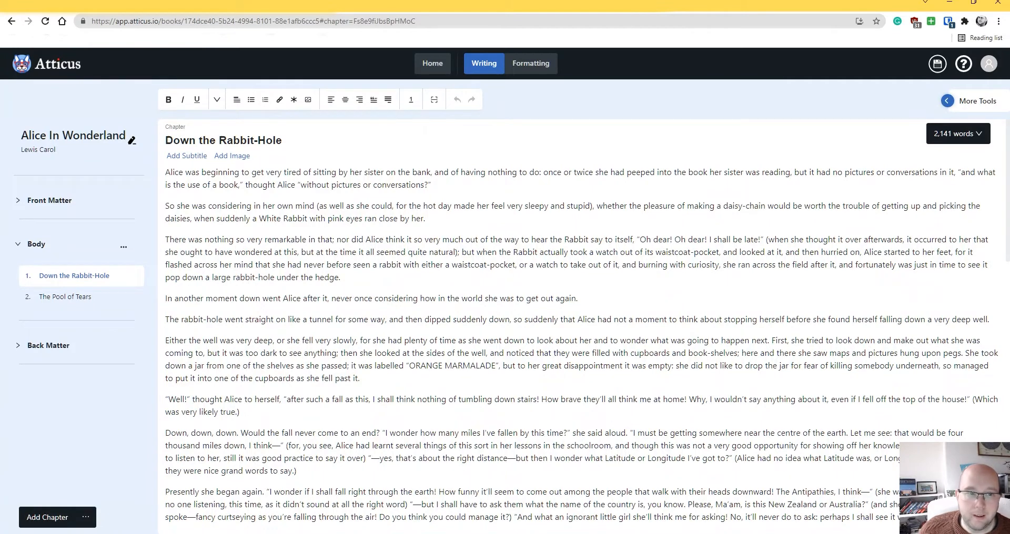
left_click(16, 203)
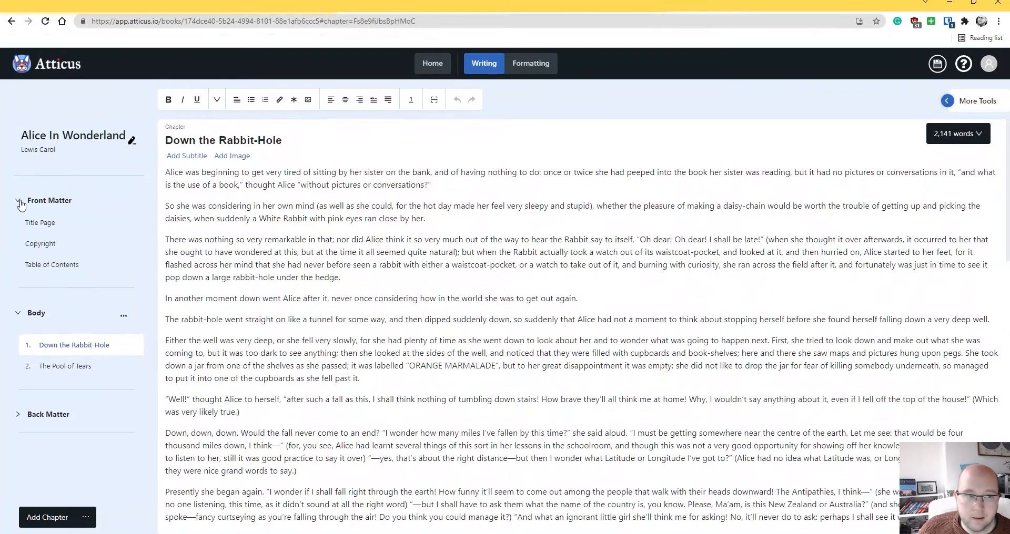
left_click(58, 231)
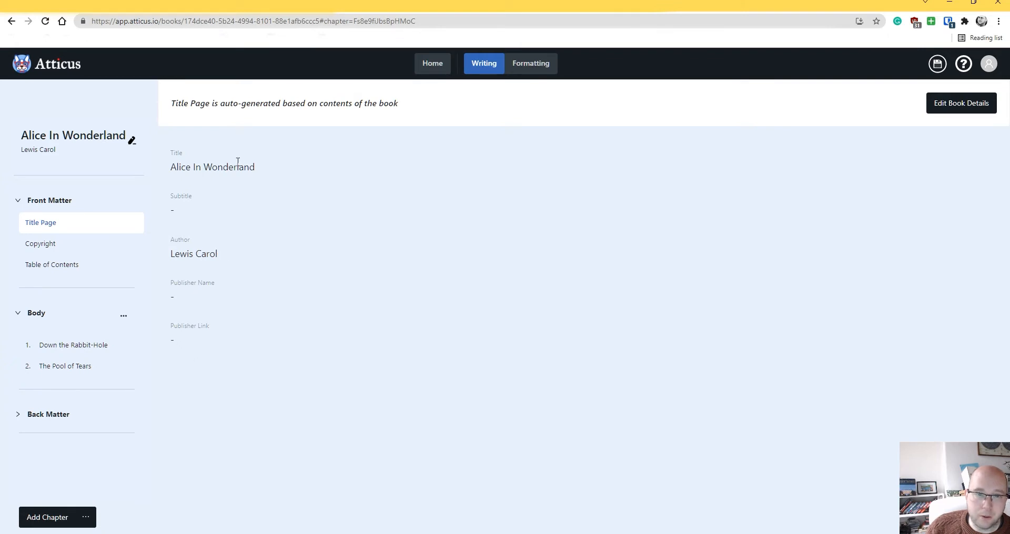
left_click(58, 246)
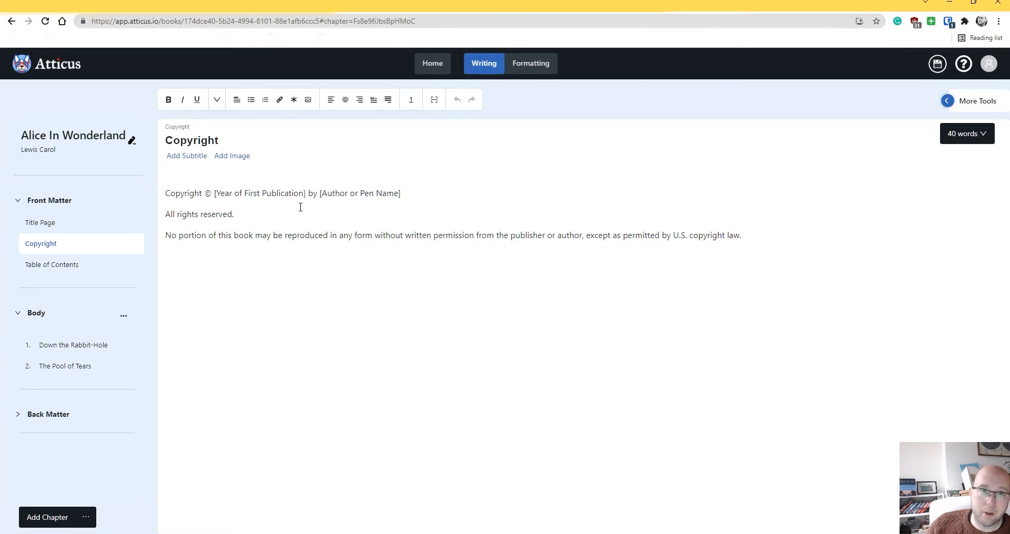
- Set the Table of Contents page to be included in the E-Book Only
left_click(80, 269)
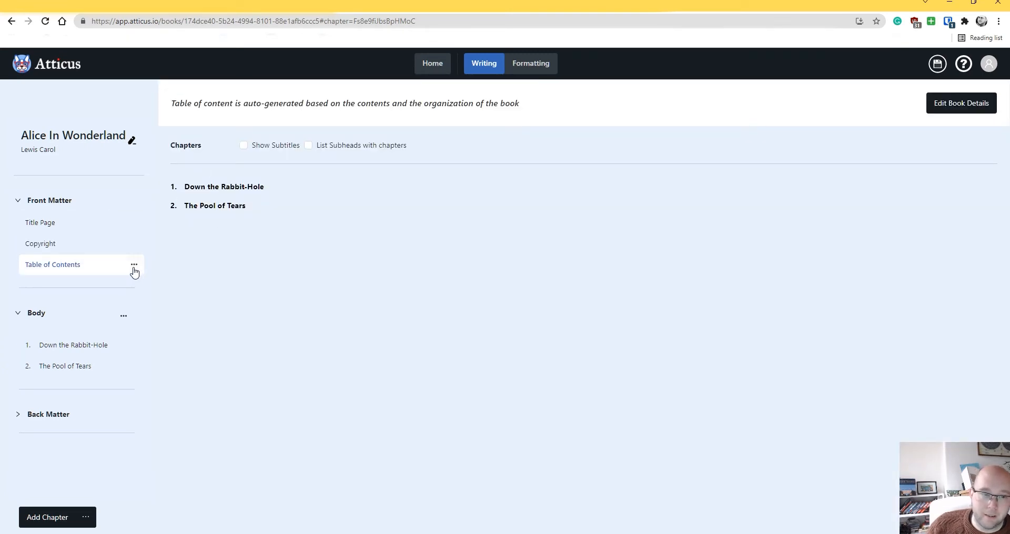
left_click(134, 267)
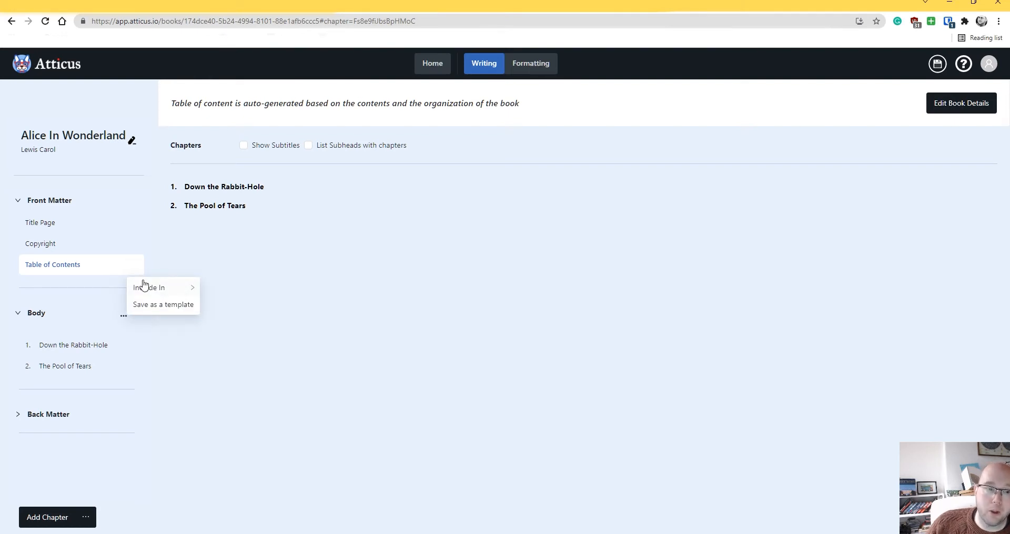
mouse_move(156, 291)
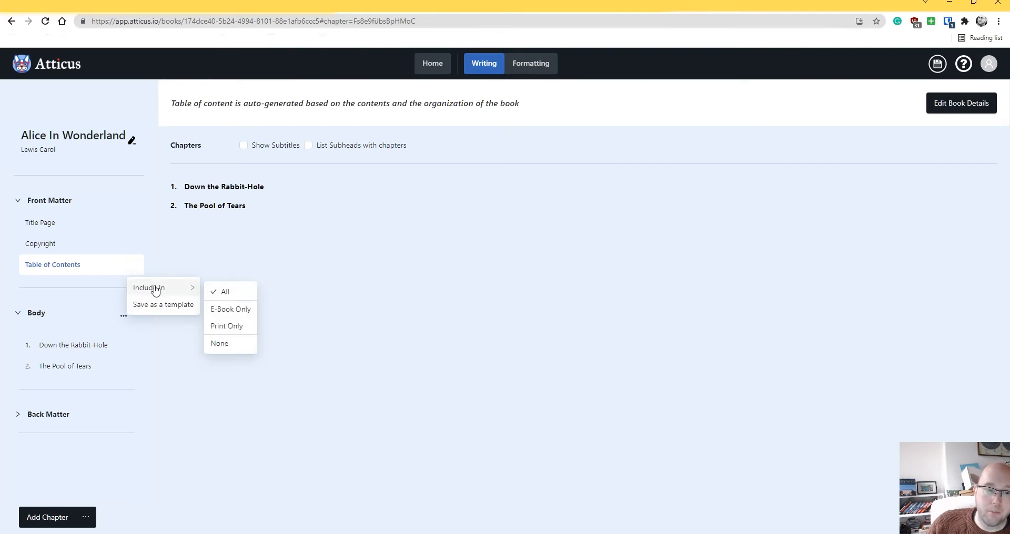
left_click(241, 313)
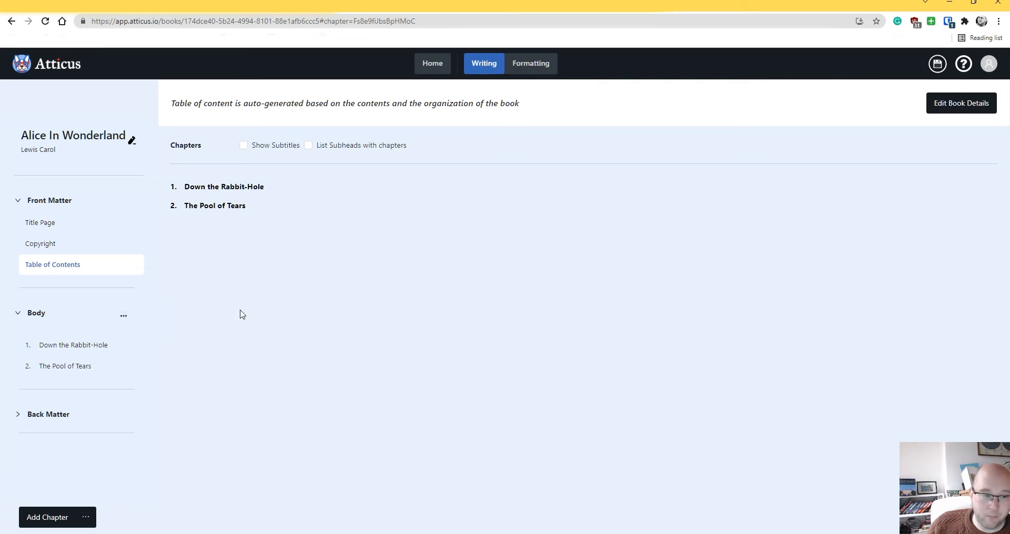
- Replace both blocks of asterisk rows in the chapter "Down the Rabbit-Hole" with ornamental breaks
left_click(78, 346)
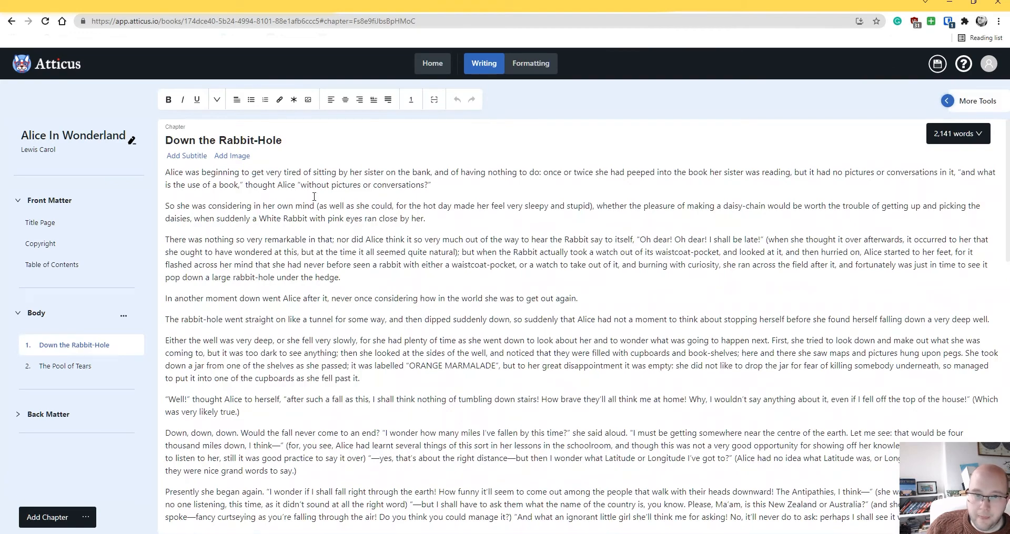
scroll(314, 196, "down", 5)
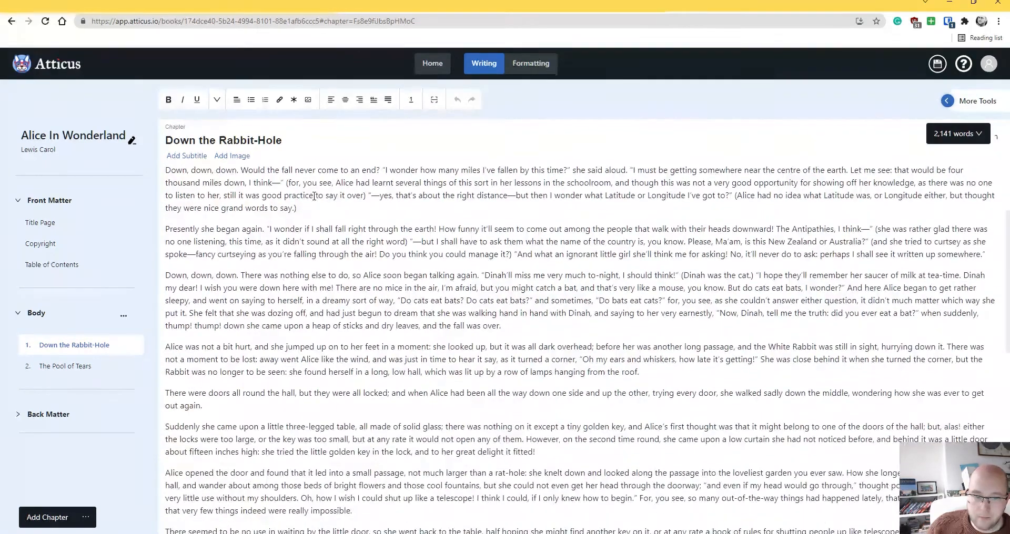
scroll(314, 196, "down", 12)
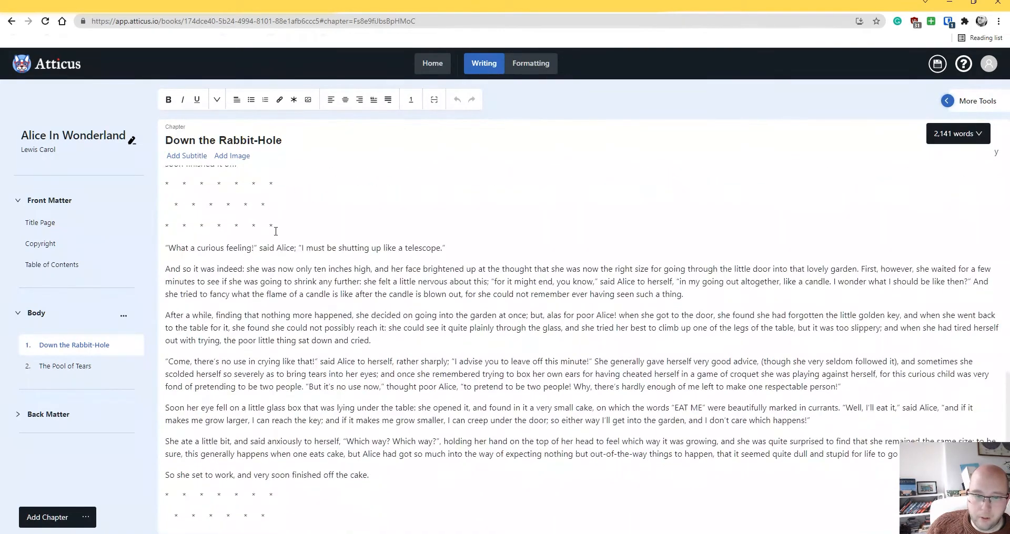
left_click_drag(278, 223, 165, 184)
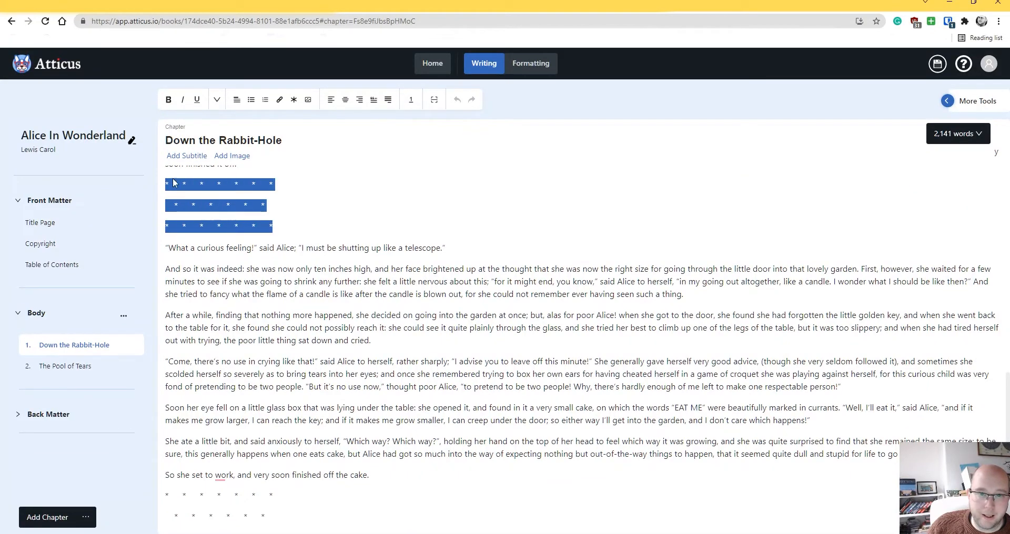
left_click(294, 101)
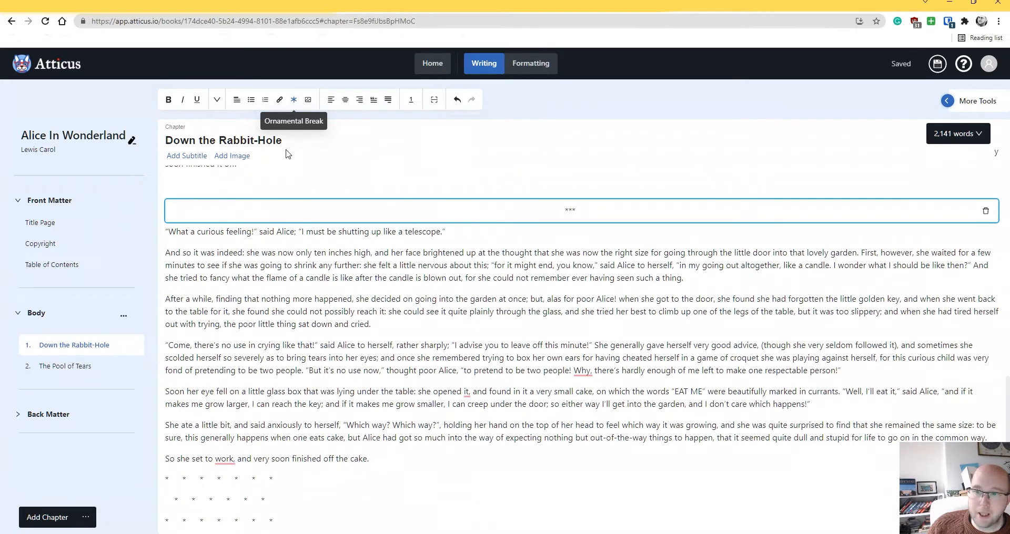
left_click_drag(307, 486, 165, 439)
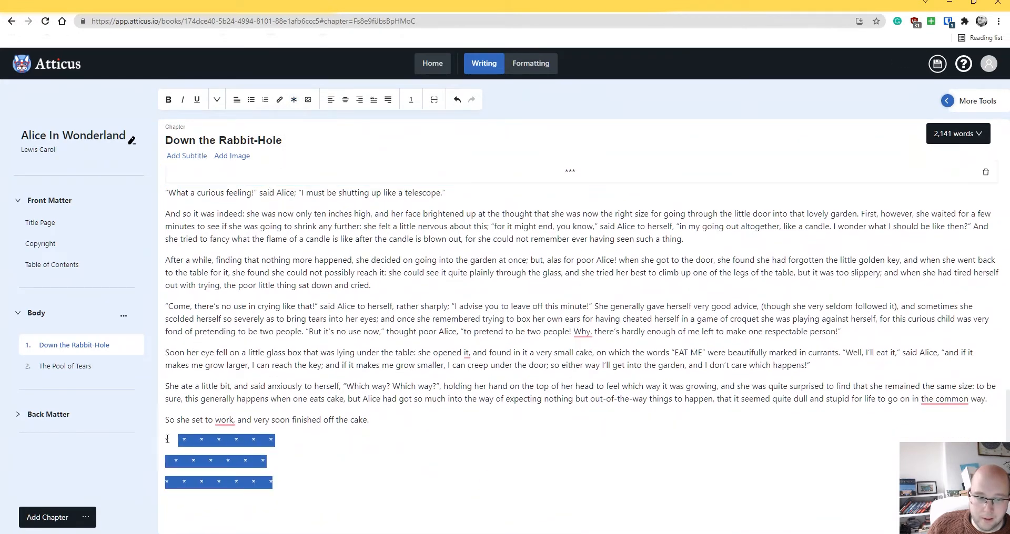
left_click(294, 101)
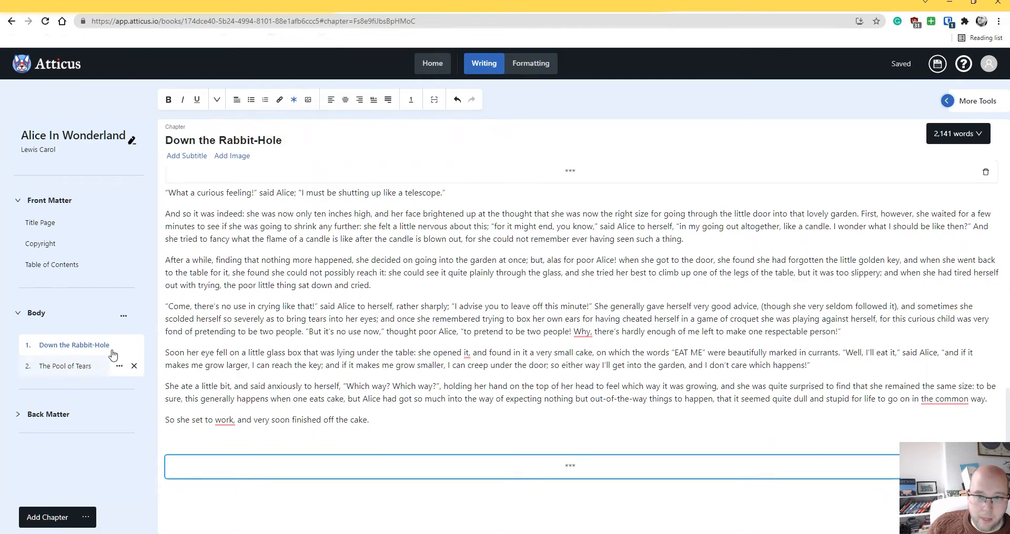
- Open the chapter "The Pool of Tears" and review the section types that can be added to the book
left_click(75, 368)
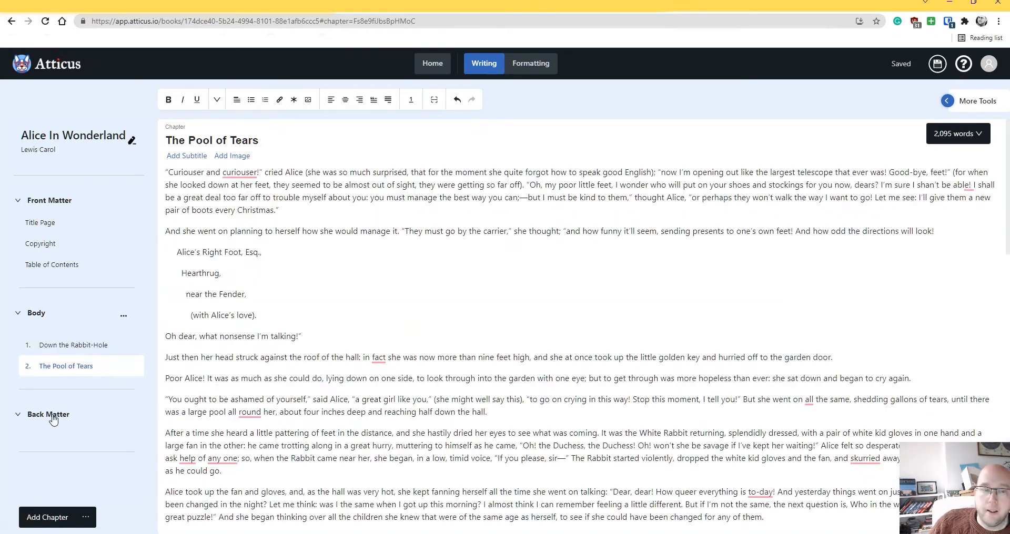
left_click(84, 519)
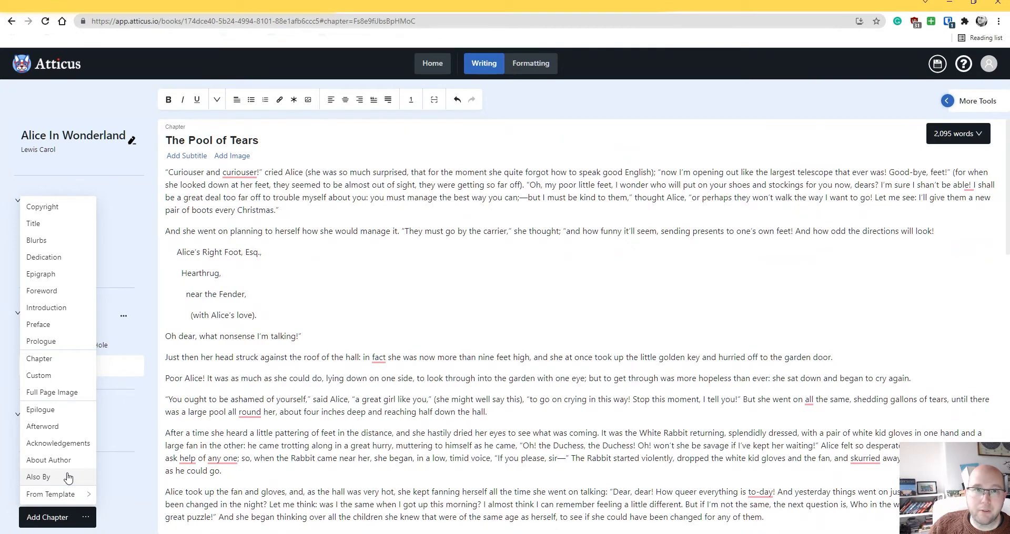
left_click(315, 303)
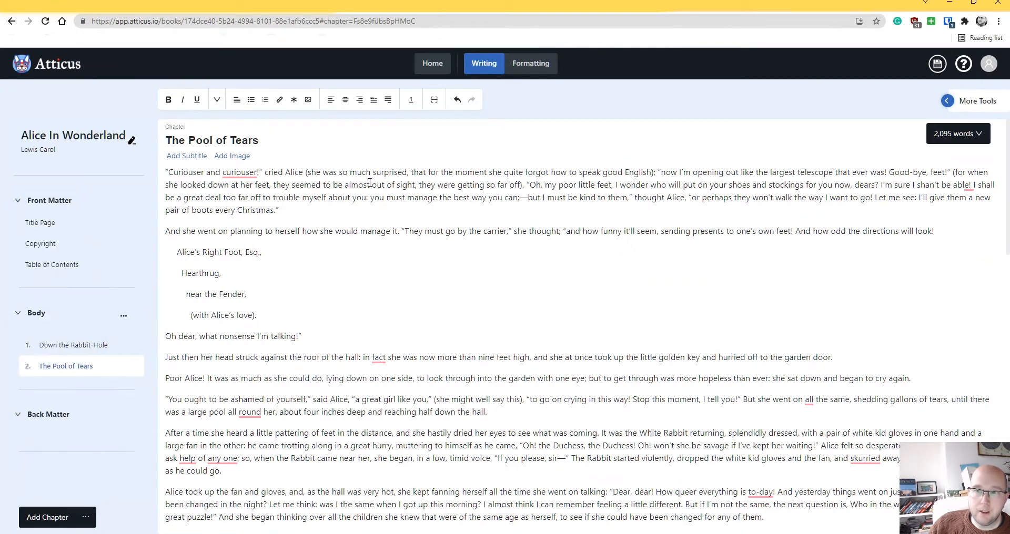
- Try the Minerva theme in the book's formatting and apply the Penelope theme instead
left_click(532, 68)
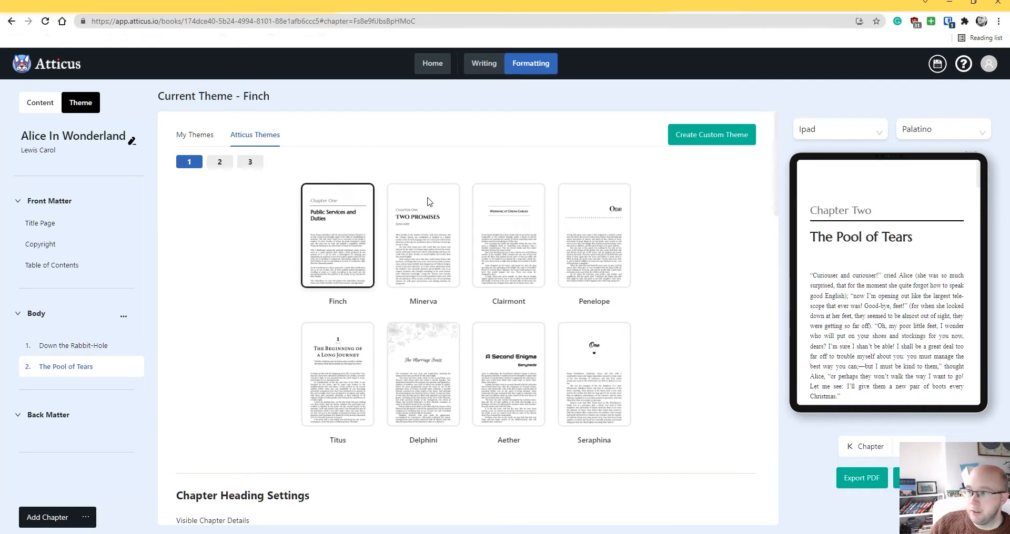
left_click(429, 203)
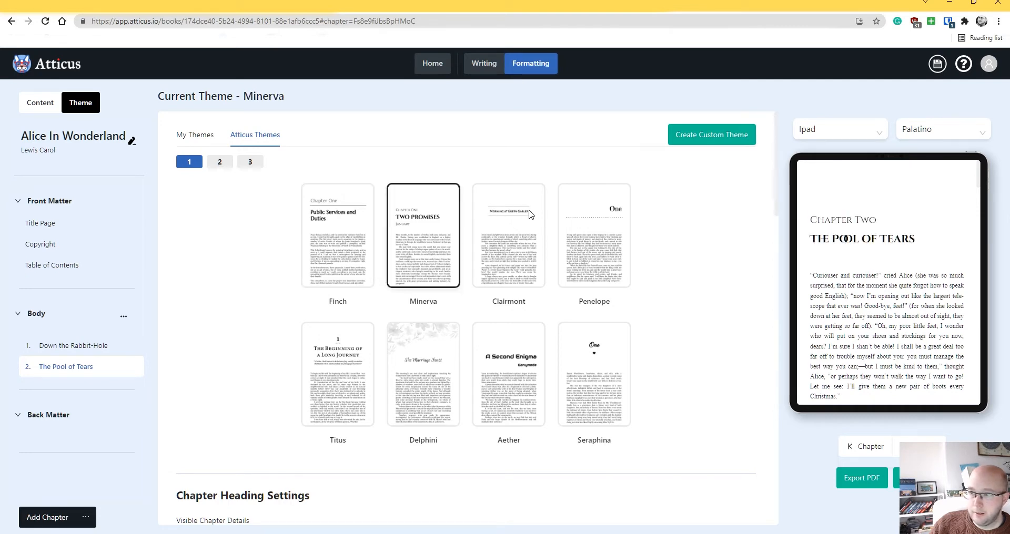
left_click(597, 225)
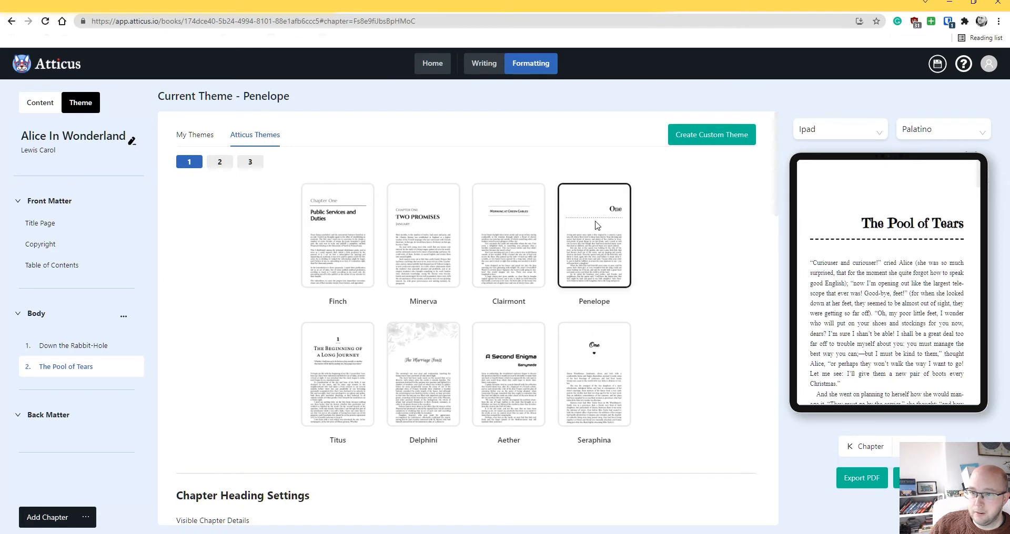
- Preview the chapter on the Galaxy Tab 7 and the Kindle Paperwhite
left_click(819, 128)
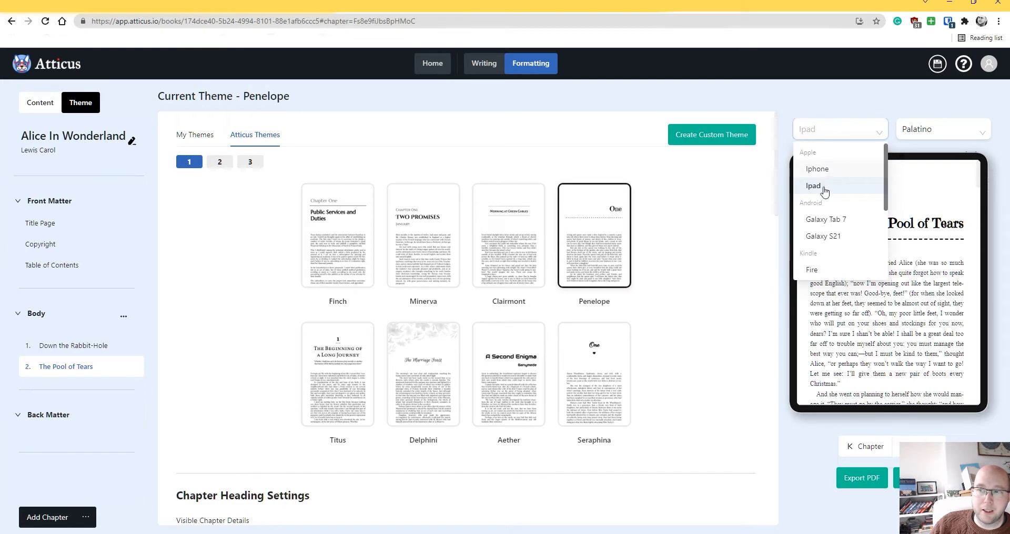
left_click(825, 219)
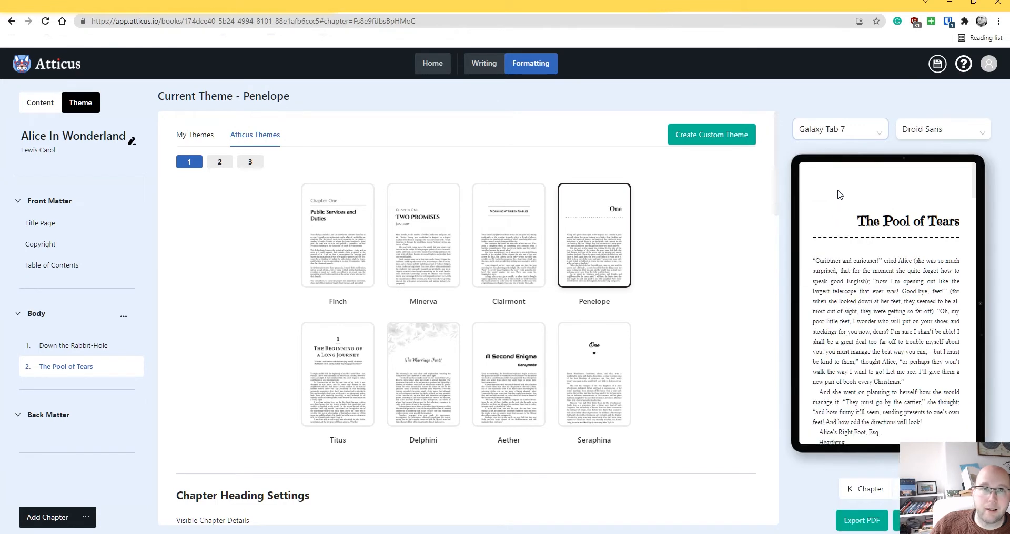
left_click(838, 129)
scroll(838, 185, "down", 2)
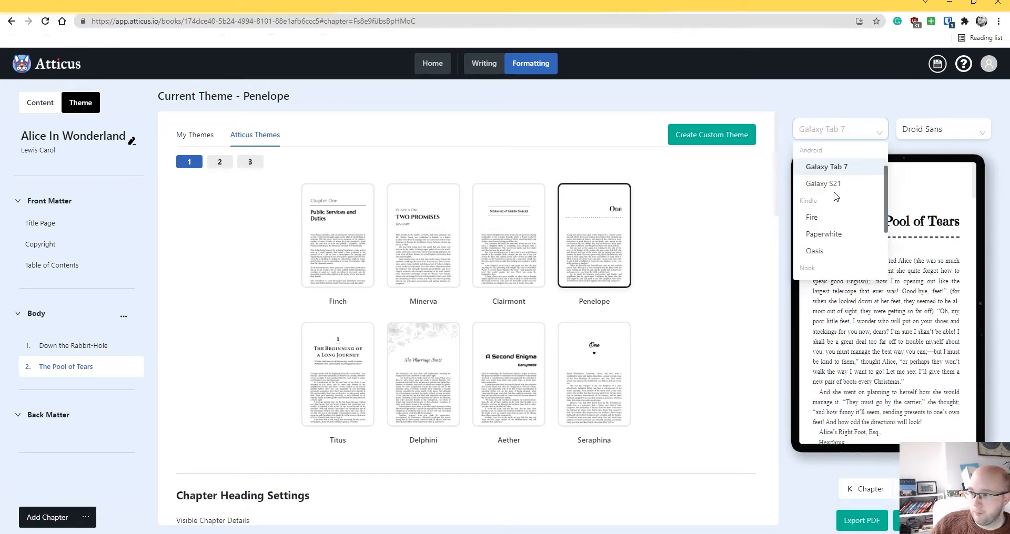
left_click(825, 240)
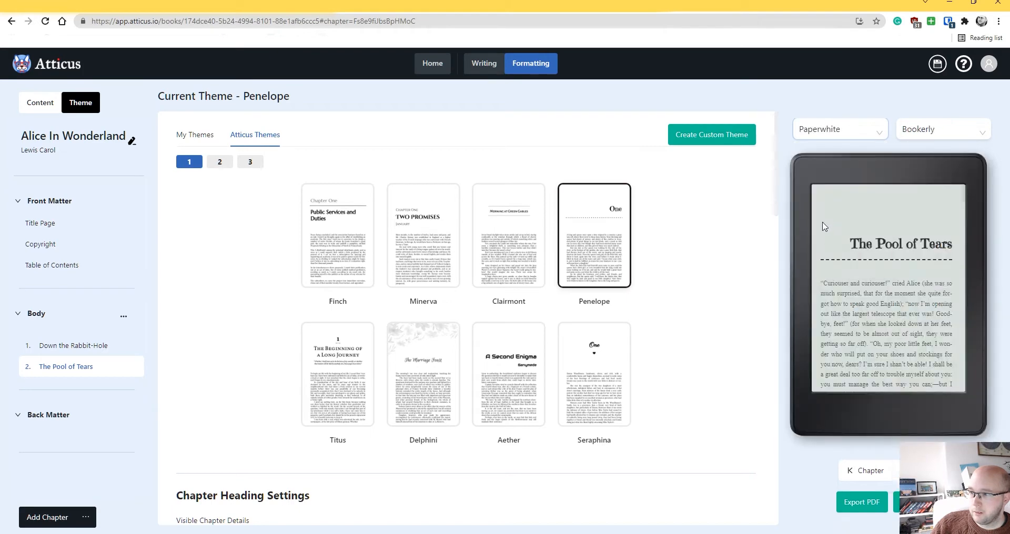
- Show the chapter number in the chapter headings in the "Chapter One" style and align the chapter details to the center
scroll(347, 184, "down", 5)
scroll(340, 195, "down", 1)
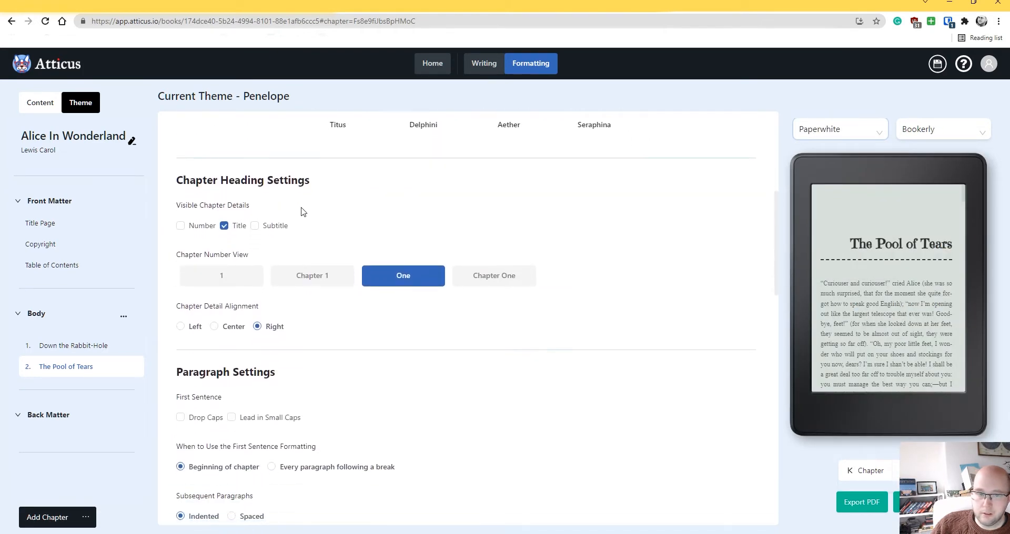
left_click(180, 227)
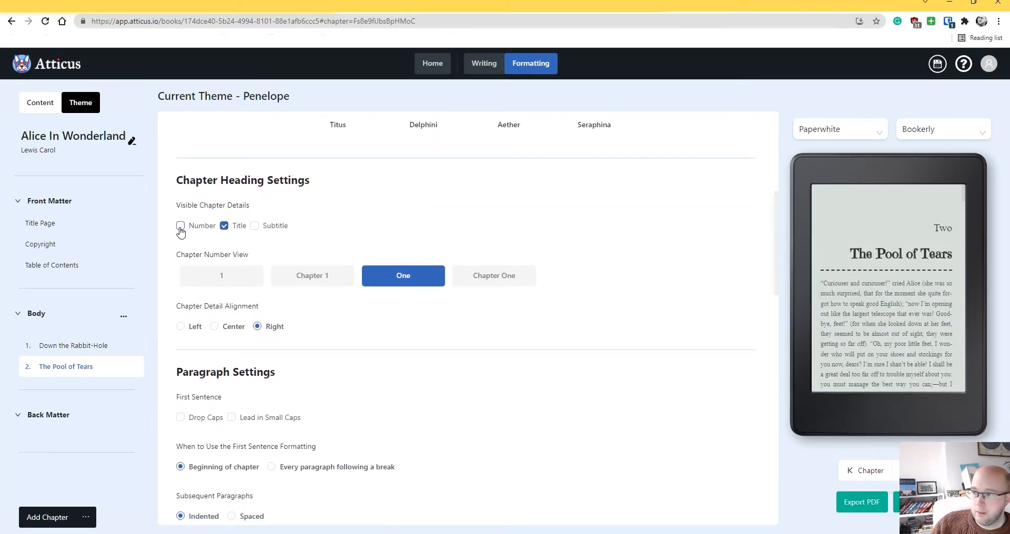
left_click(220, 279)
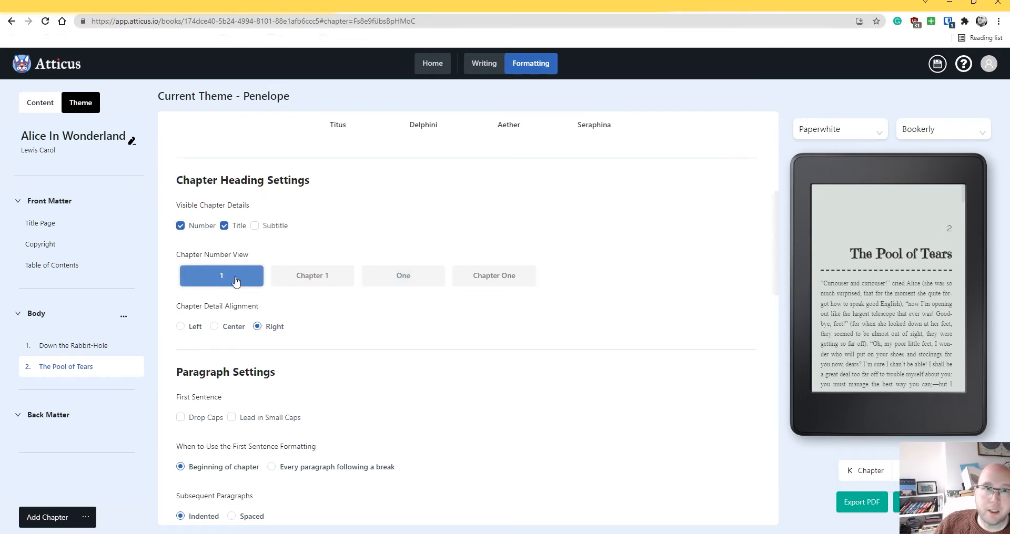
left_click(298, 277)
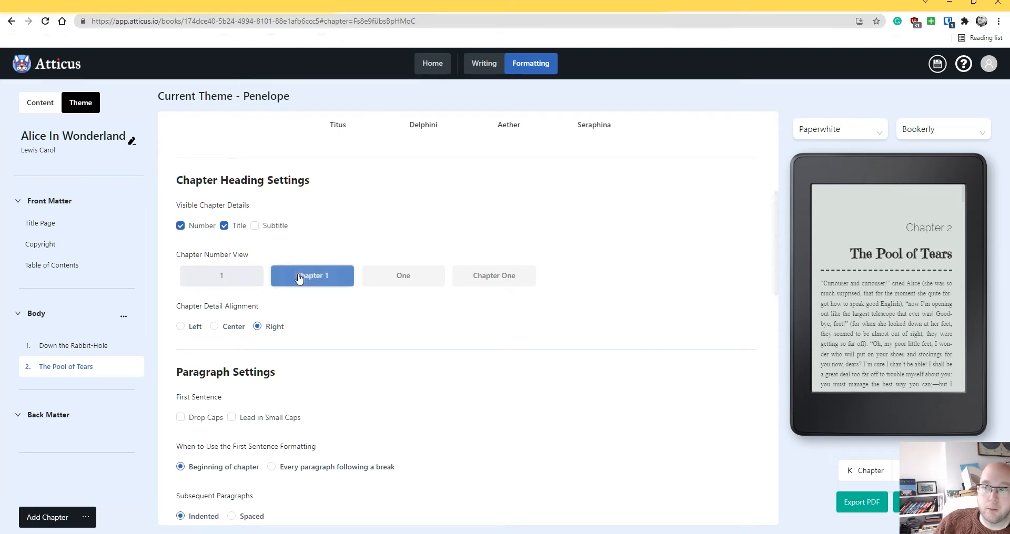
left_click(486, 275)
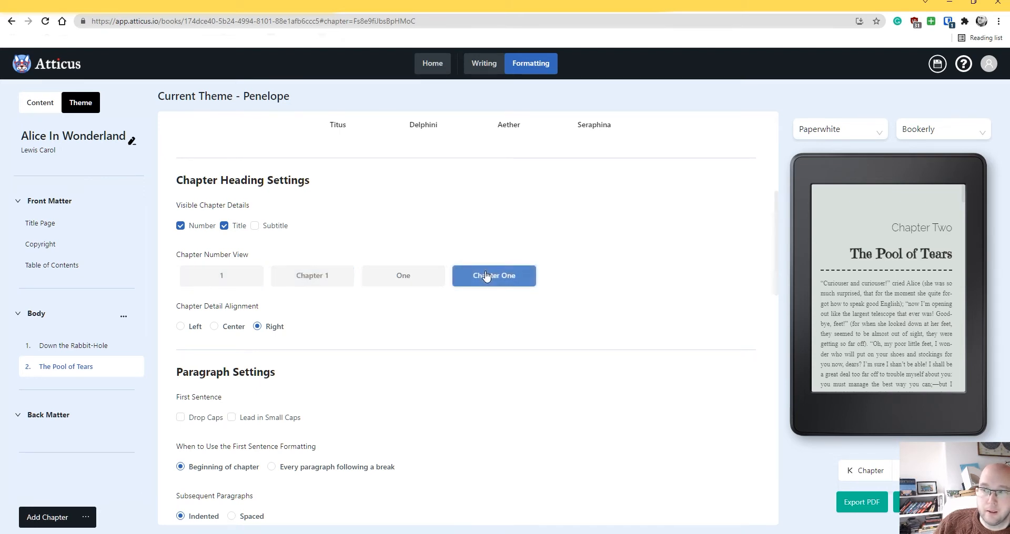
left_click(195, 327)
left_click(230, 327)
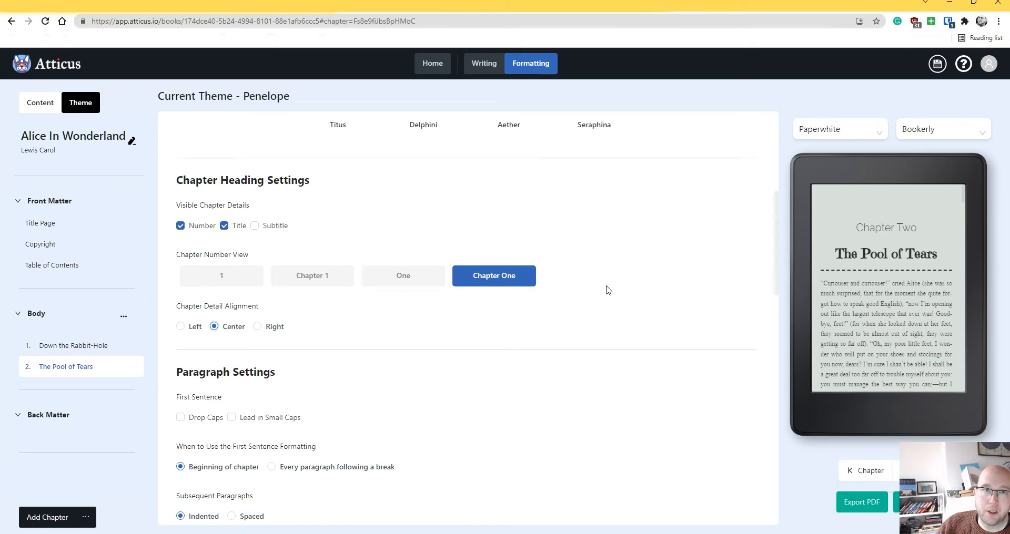
- Format the first sentence of chapters with drop caps and lead-in small caps
left_click(216, 419)
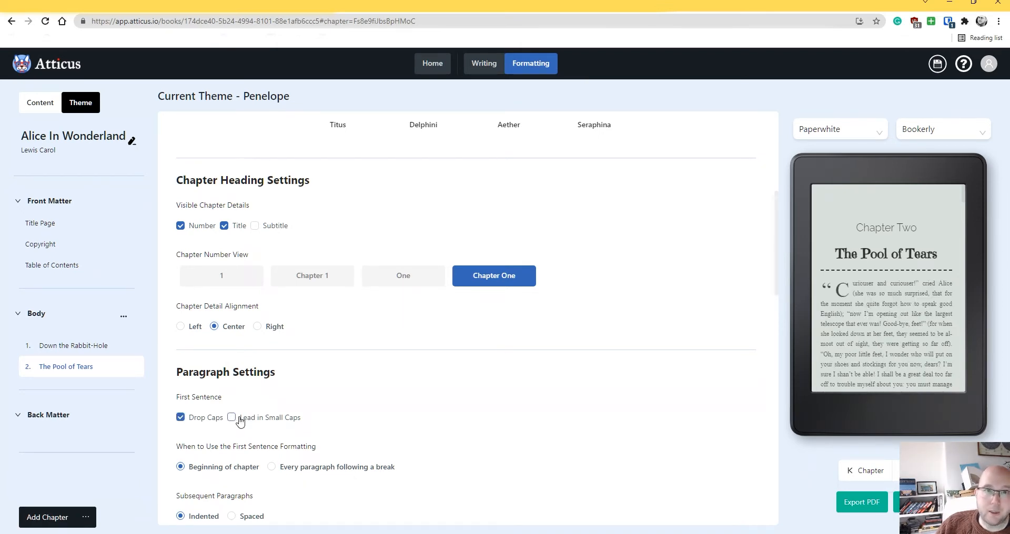
left_click(238, 418)
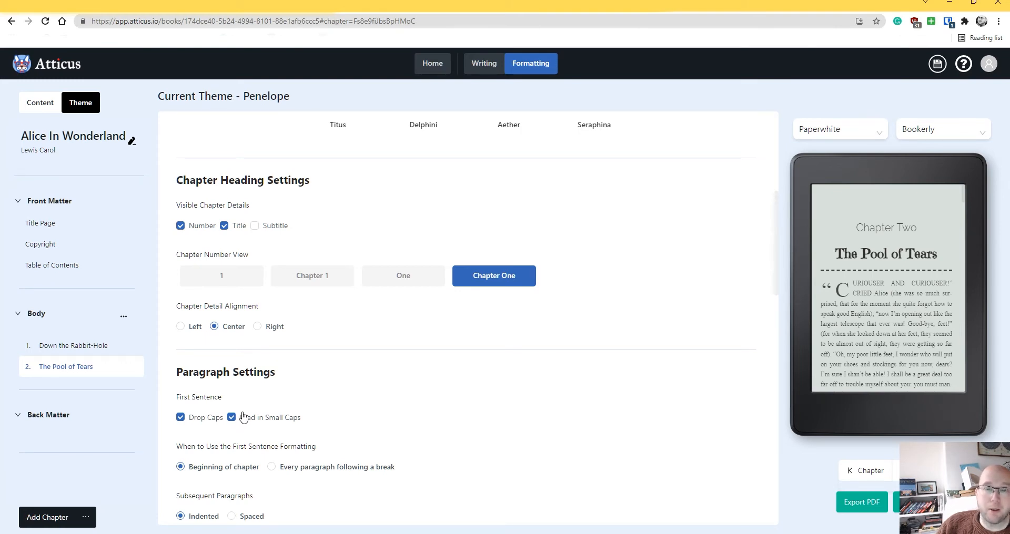
- Try several ornamental break designs and widths, and apply the row of hearts at a narrower width
scroll(390, 245, "down", 4)
scroll(390, 245, "down", 3)
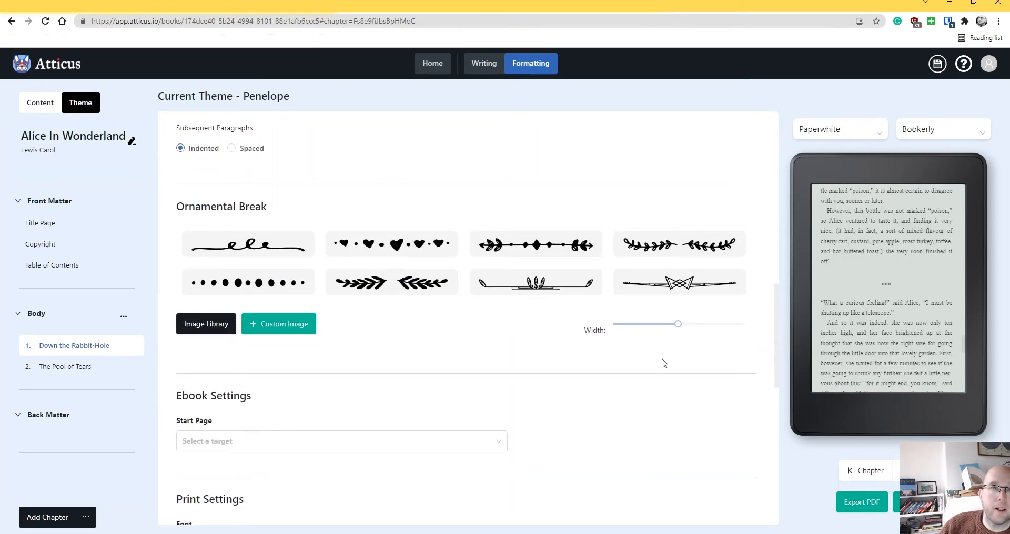
left_click(527, 243)
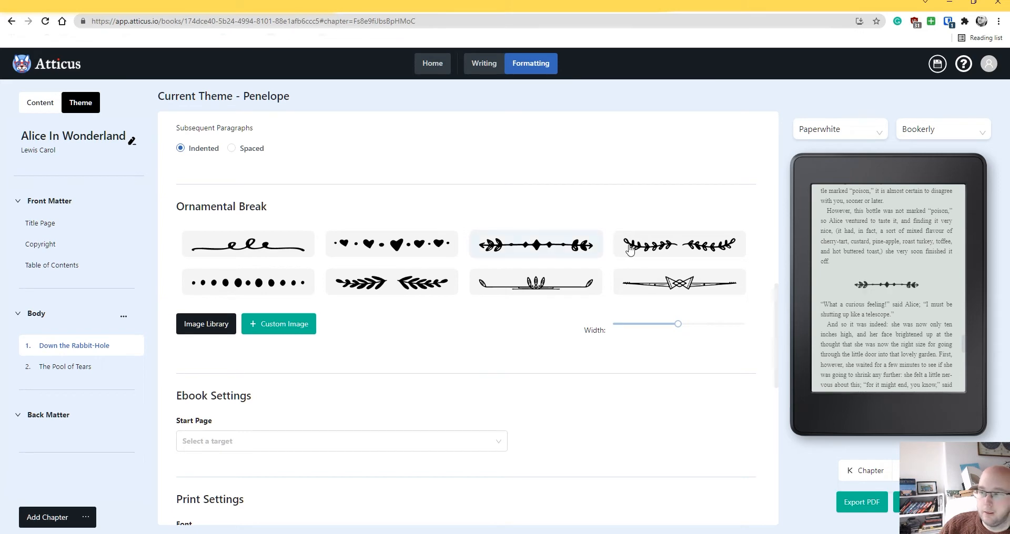
left_click(669, 246)
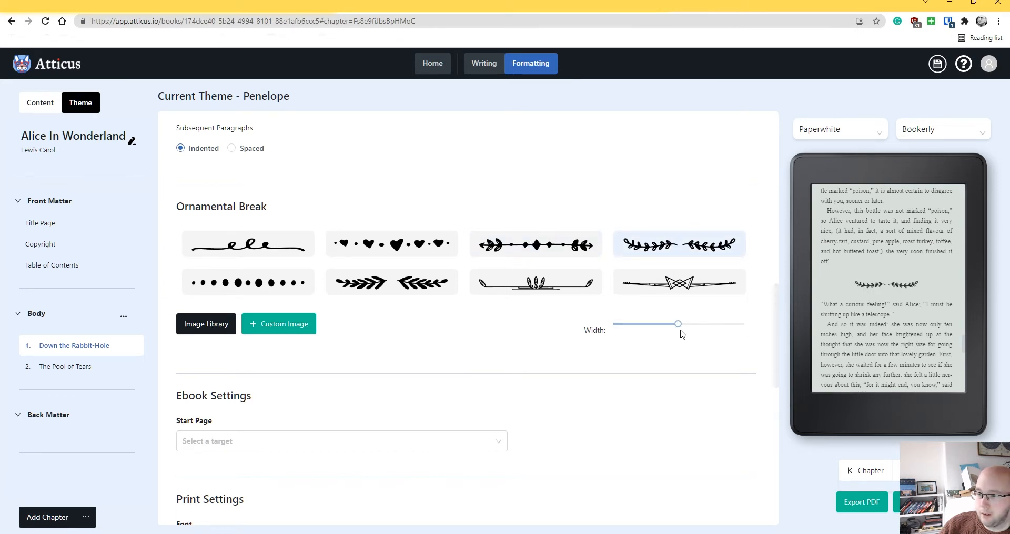
left_click_drag(677, 325, 705, 326)
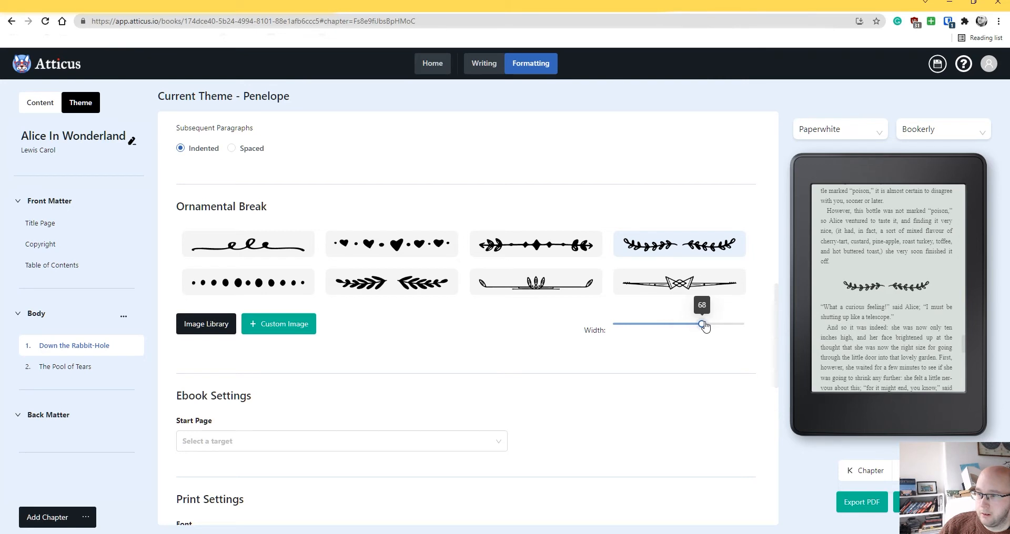
left_click(744, 324)
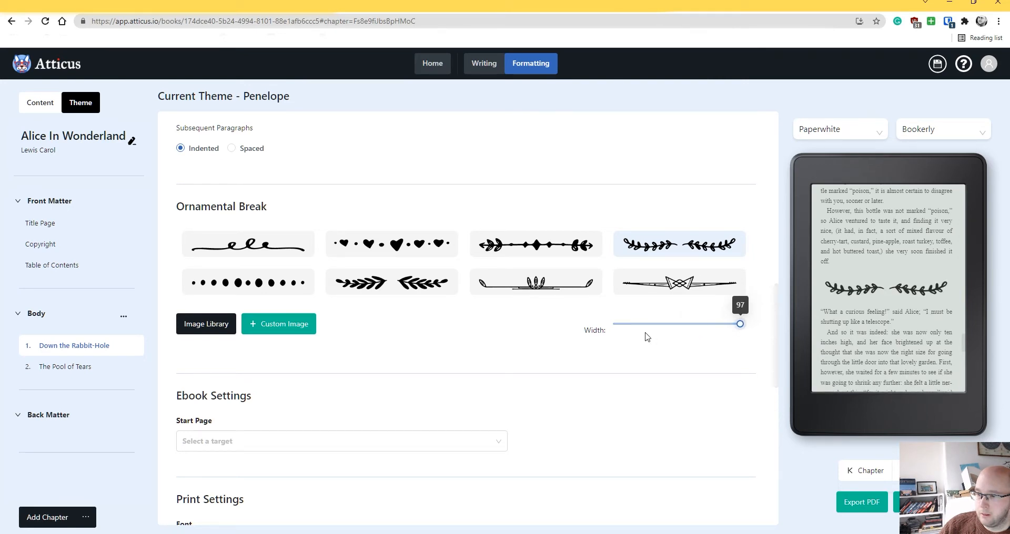
mouse_move(645, 325)
left_mouse_down()
mouse_move(636, 326)
mouse_move(664, 330)
left_mouse_up()
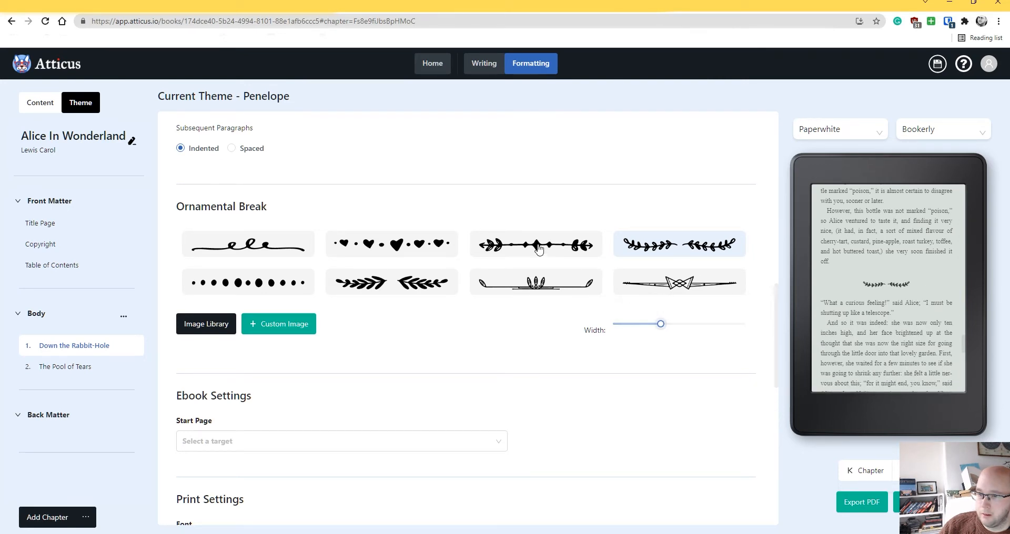
left_click(444, 247)
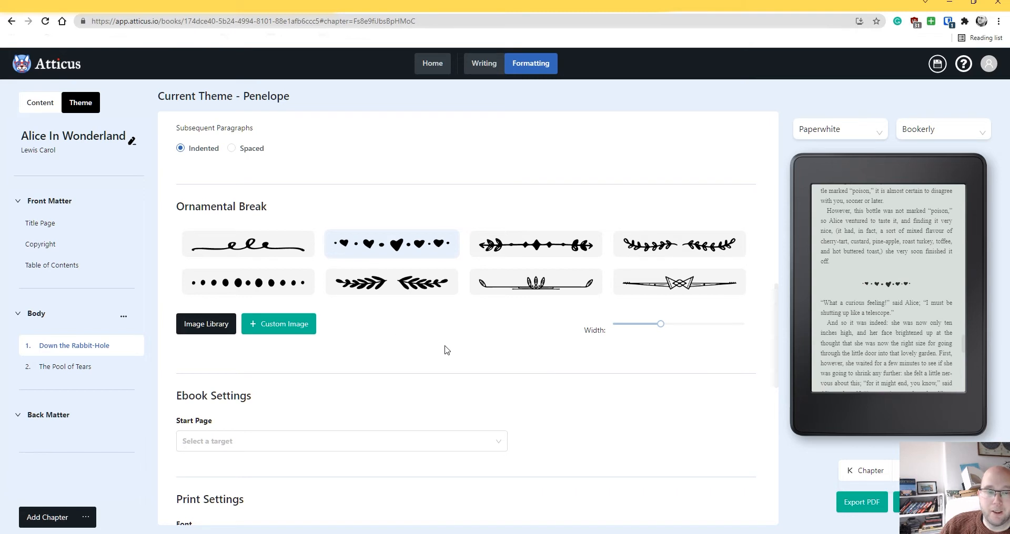
- Examine the header and footer layouts and the paper trim sizes in the print settings
scroll(444, 347, "down", 1)
scroll(447, 289, "down", 7)
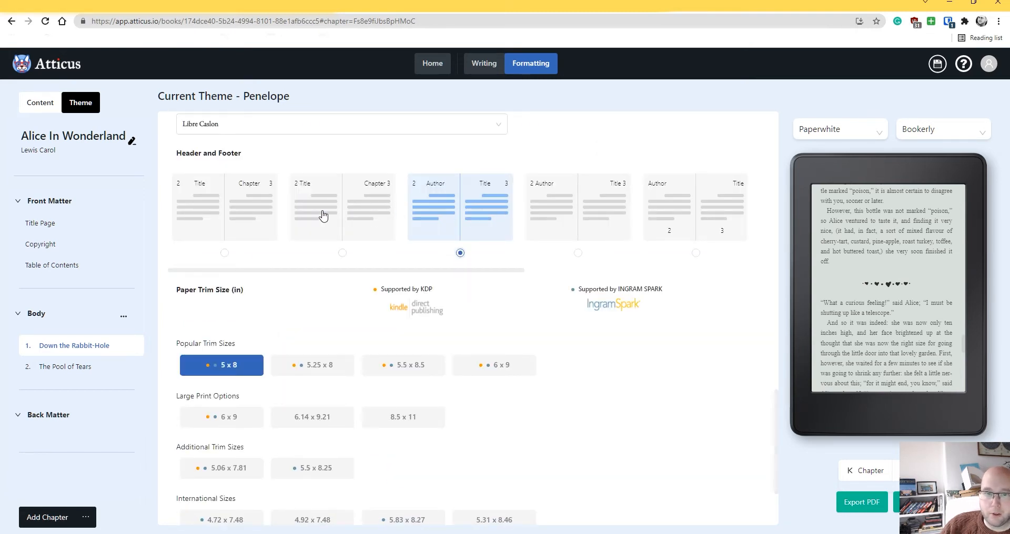
scroll(383, 359, "down", 2)
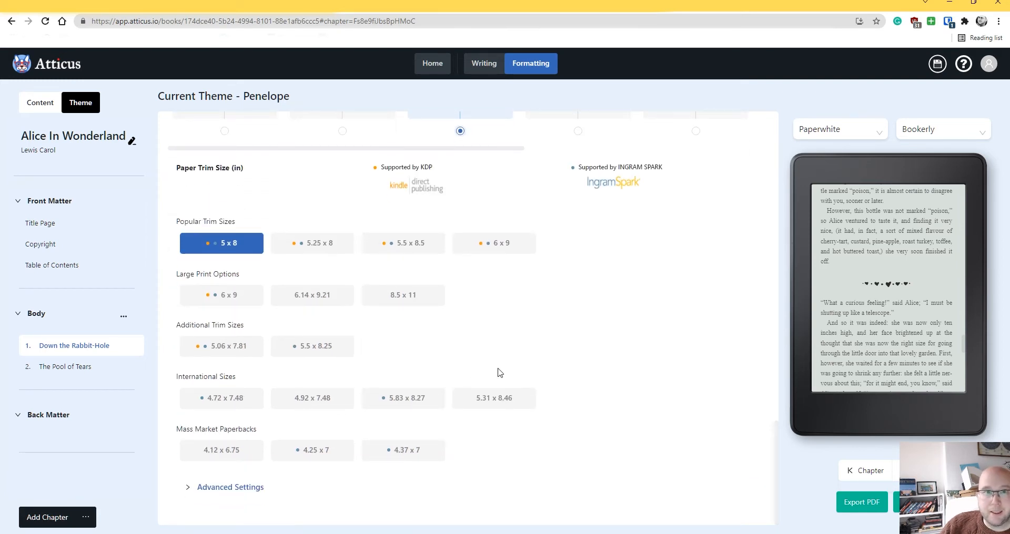
scroll(500, 373, "up", 15)
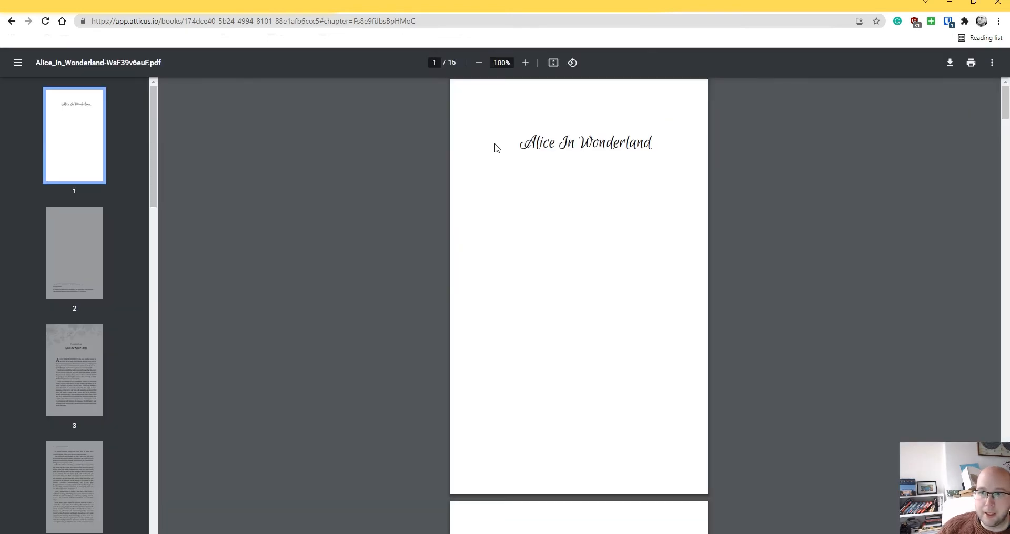
- Review the exported Alice In Wonderland PDF from its title page through the pages of the first chapter
scroll(495, 147, "down", 10)
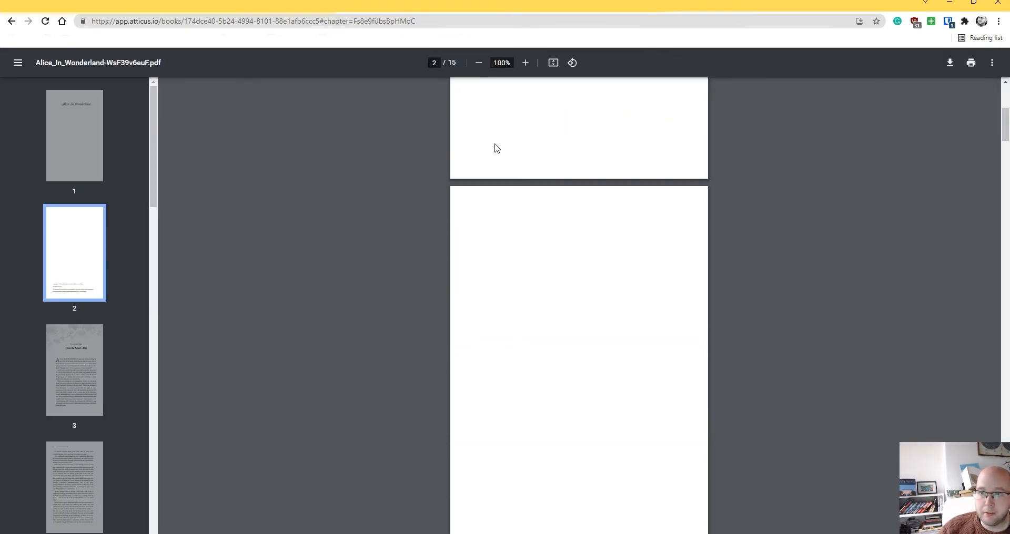
scroll(496, 148, "down", 4)
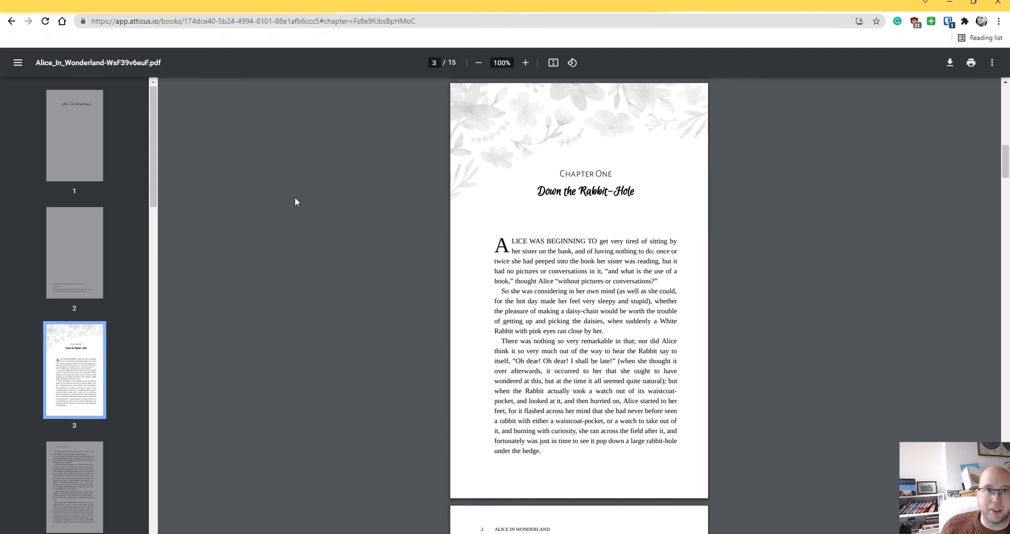
scroll(305, 199, "down", 5)
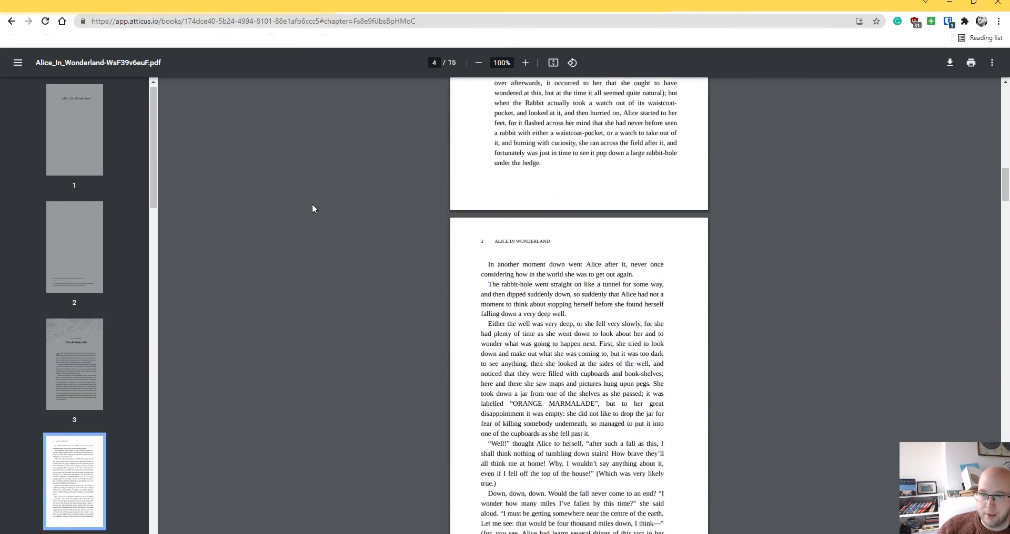
scroll(313, 209, "down", 3)
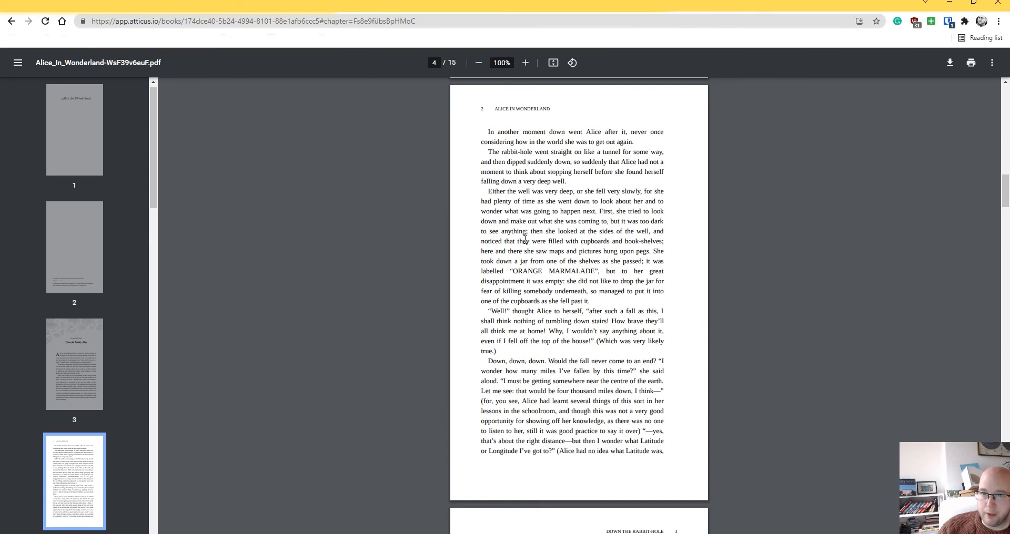
scroll(525, 240, "down", 9)
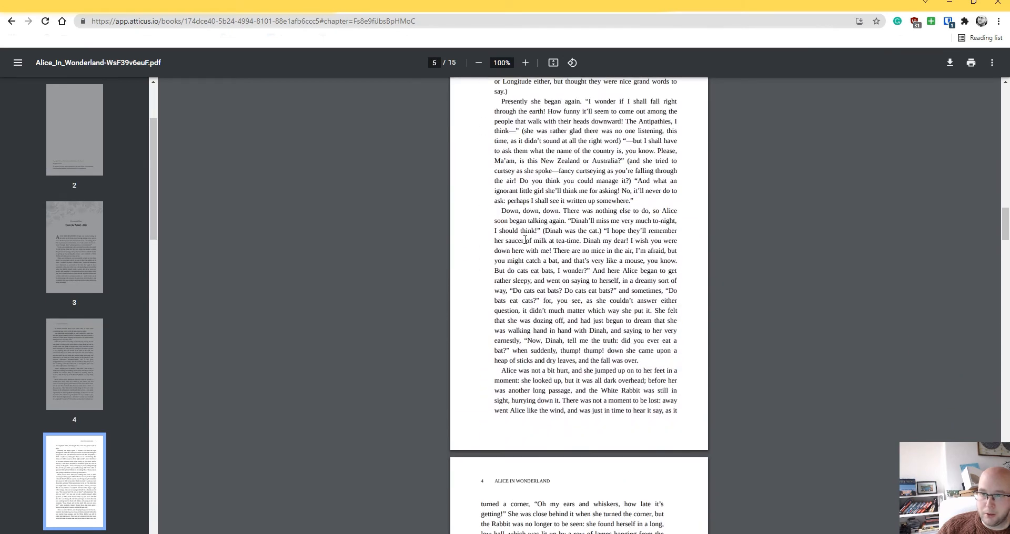
scroll(525, 239, "down", 4)
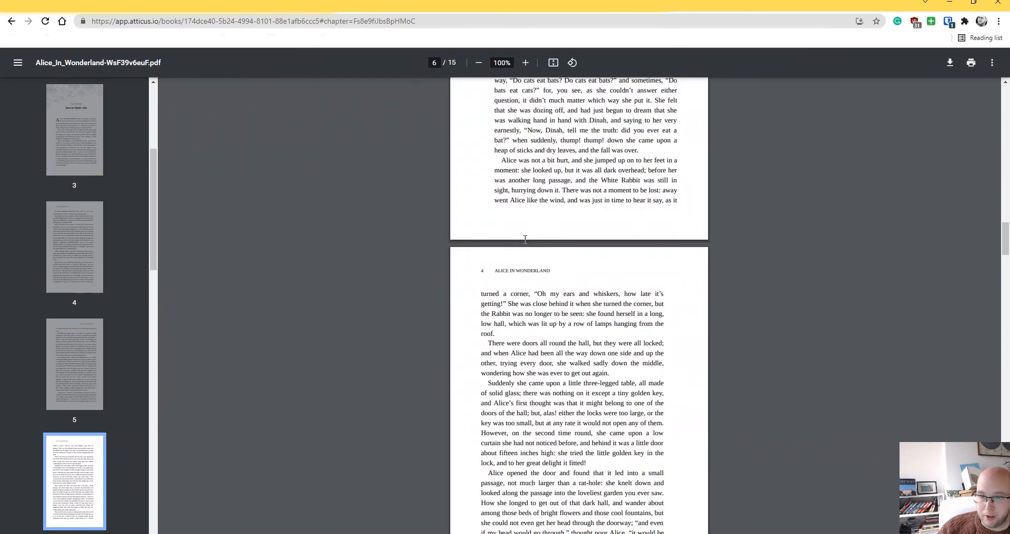
scroll(524, 240, "down", 5)
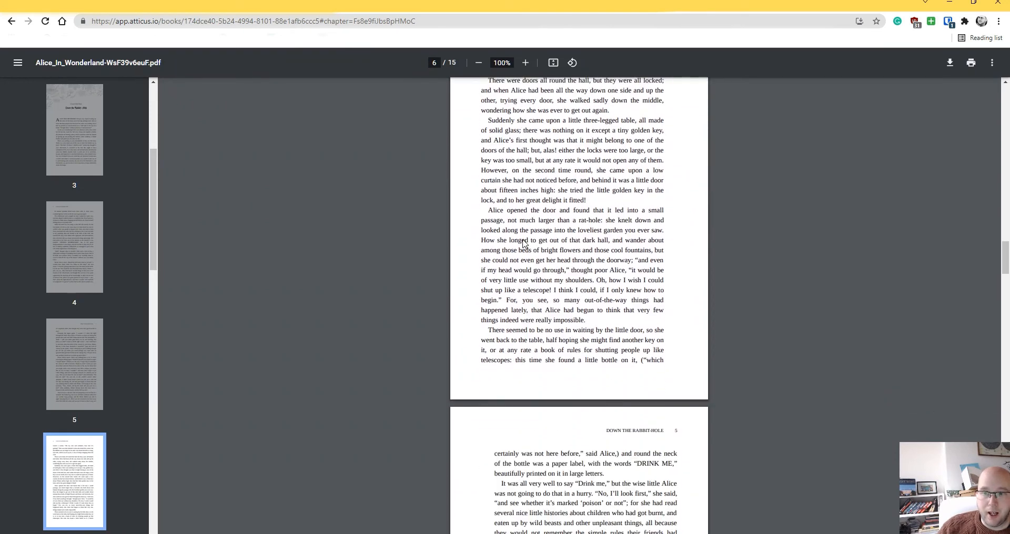